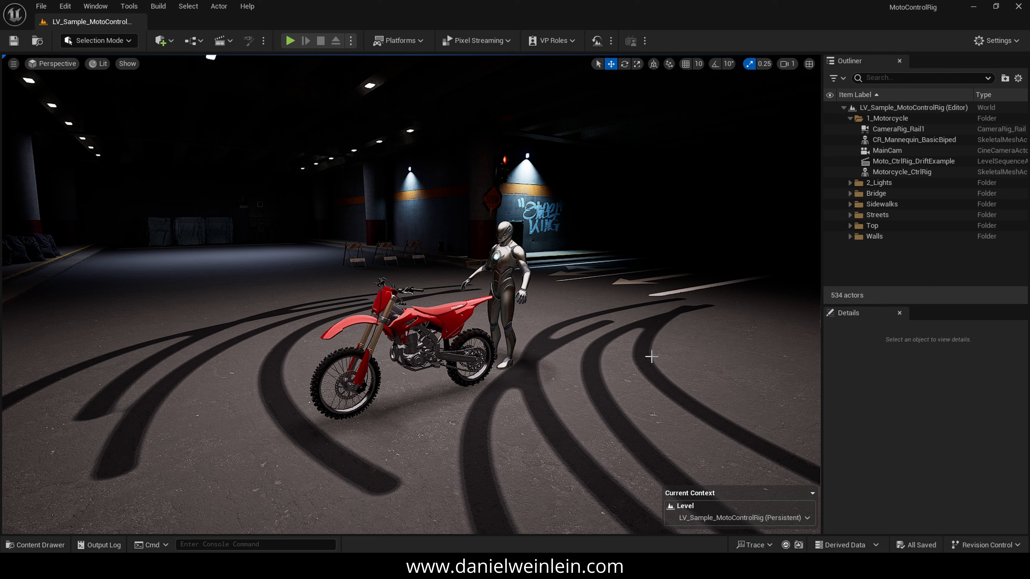
right_drag(244, 372, 260, 356)
key(s)
scroll(245, 372, down, 1)
key(w)
mouse_move(171, 441)
right_down()
mouse_move(211, 455)
mouse_move(171, 440)
right_up()
key(a)
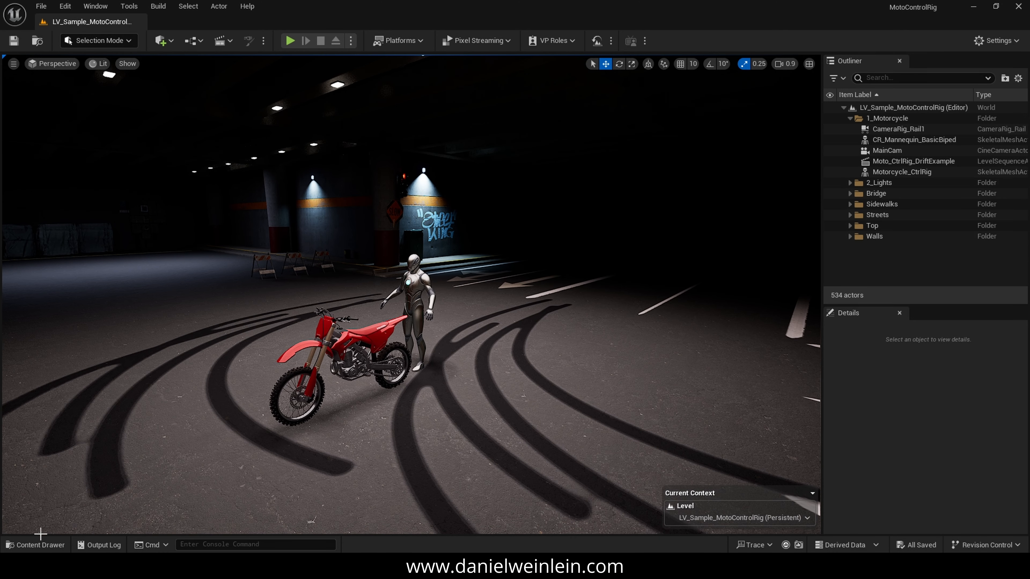
Step: Browse the project's VFX and ControlRig folders, then show the assets in the root Content folder
click(39, 545)
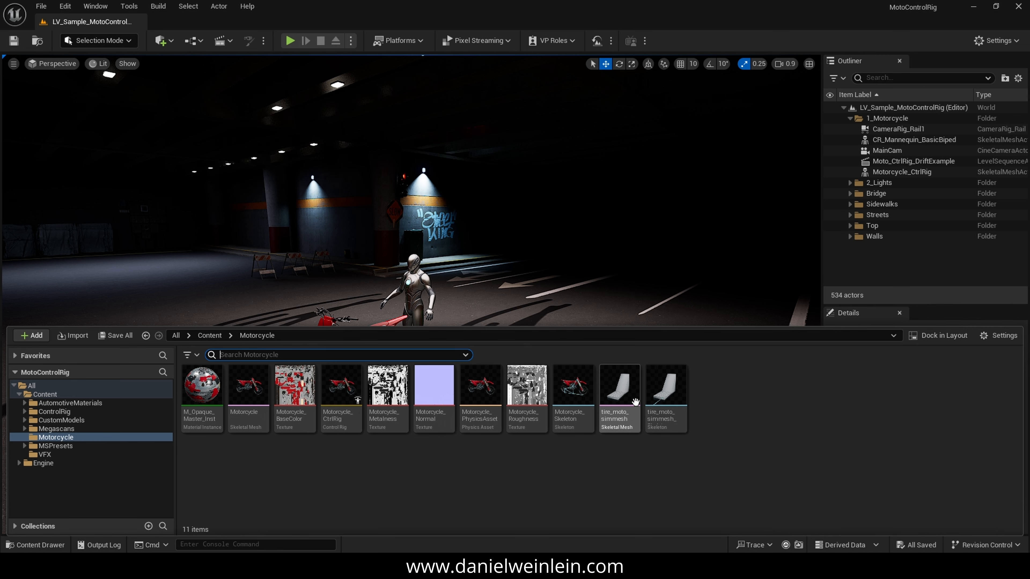
click(45, 454)
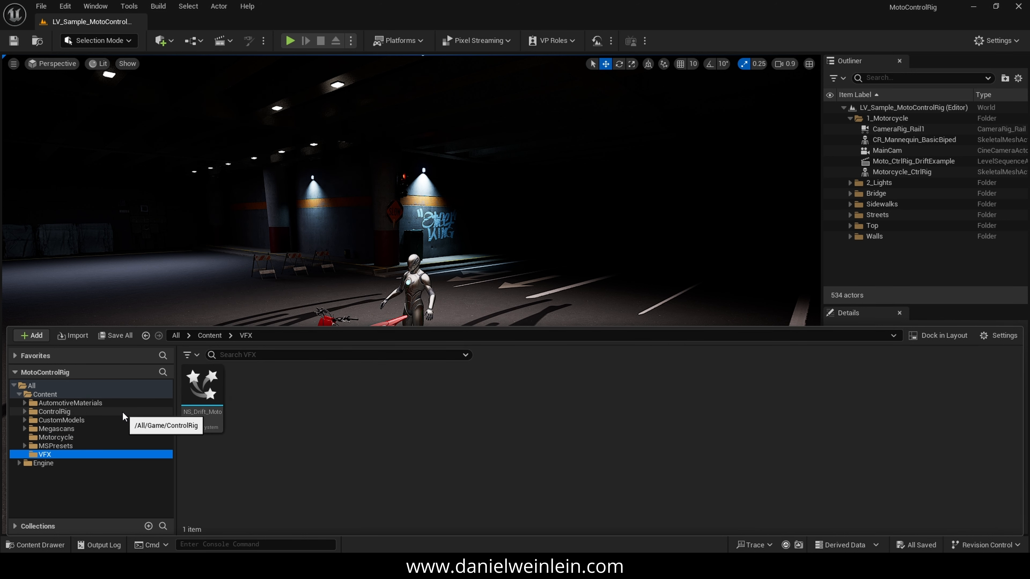
click(24, 412)
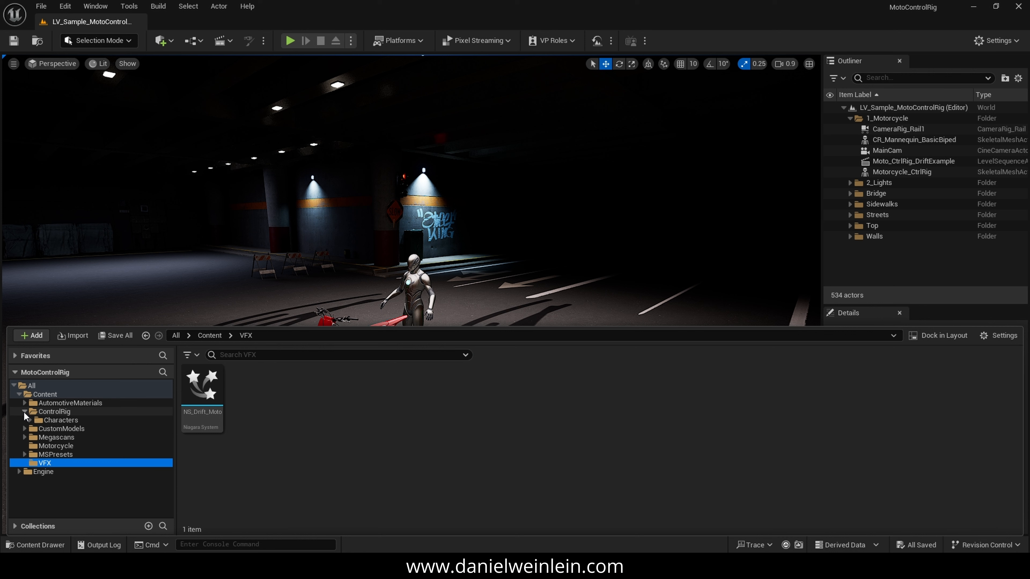
click(27, 413)
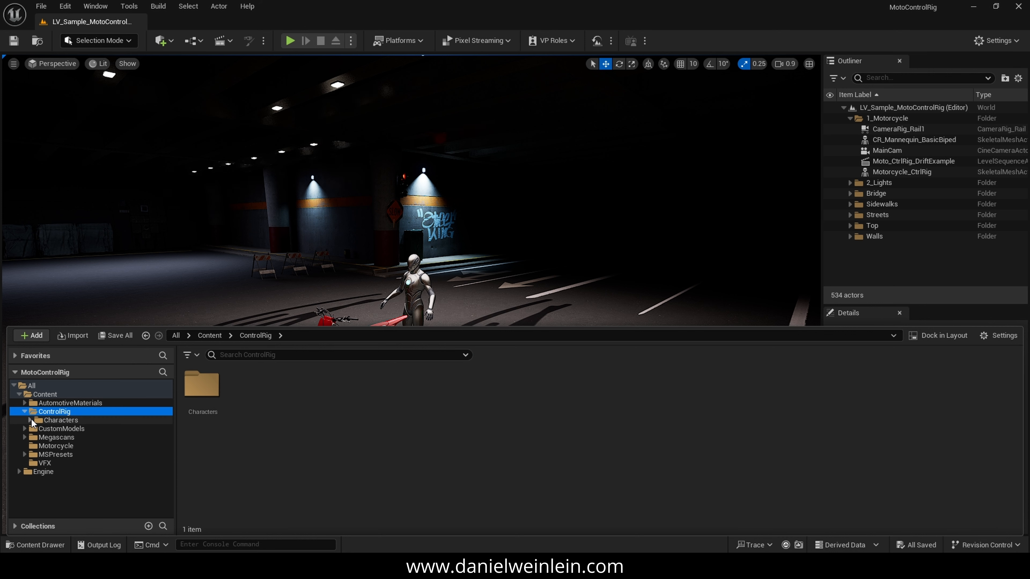
click(30, 421)
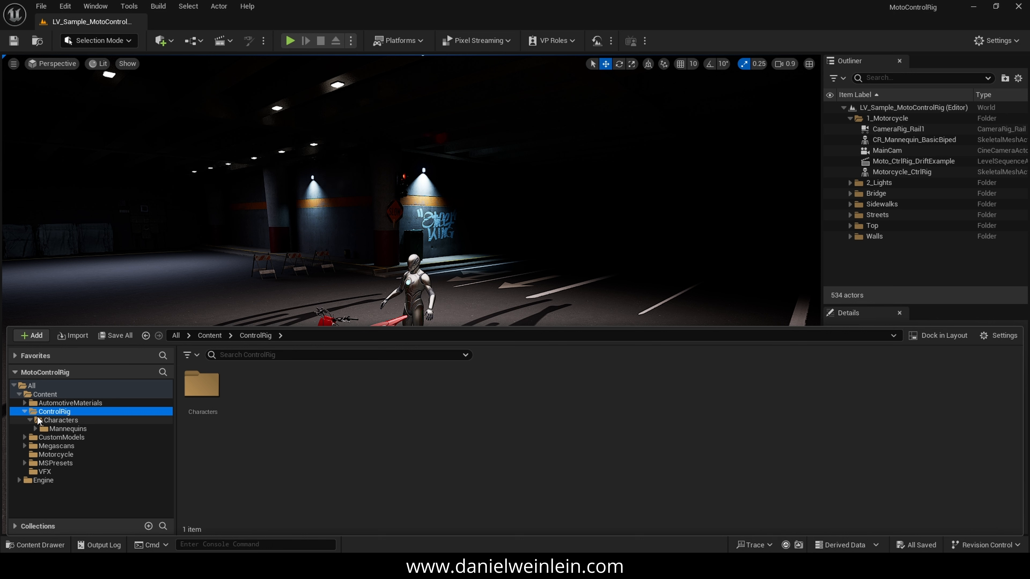
click(25, 412)
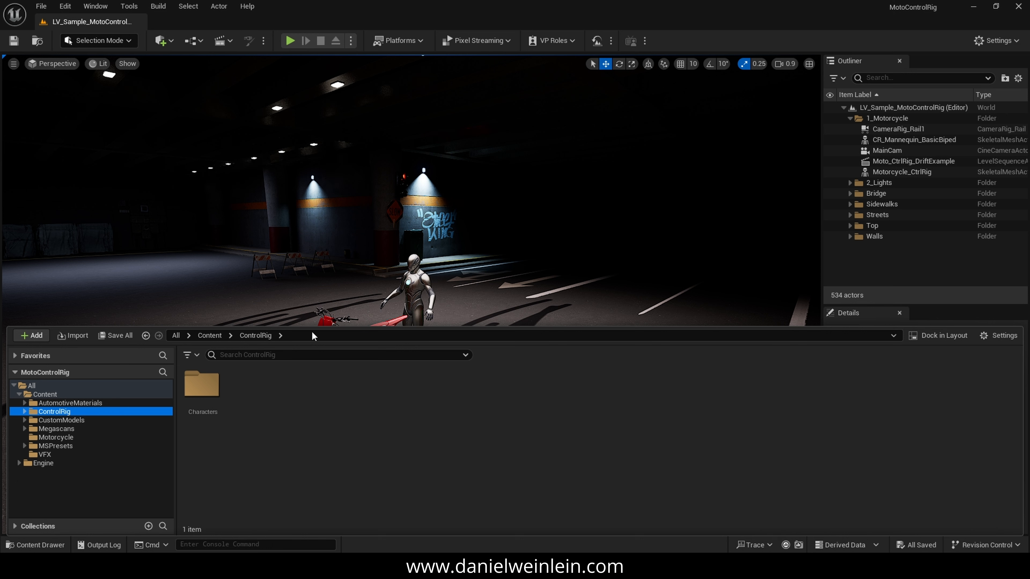
click(44, 394)
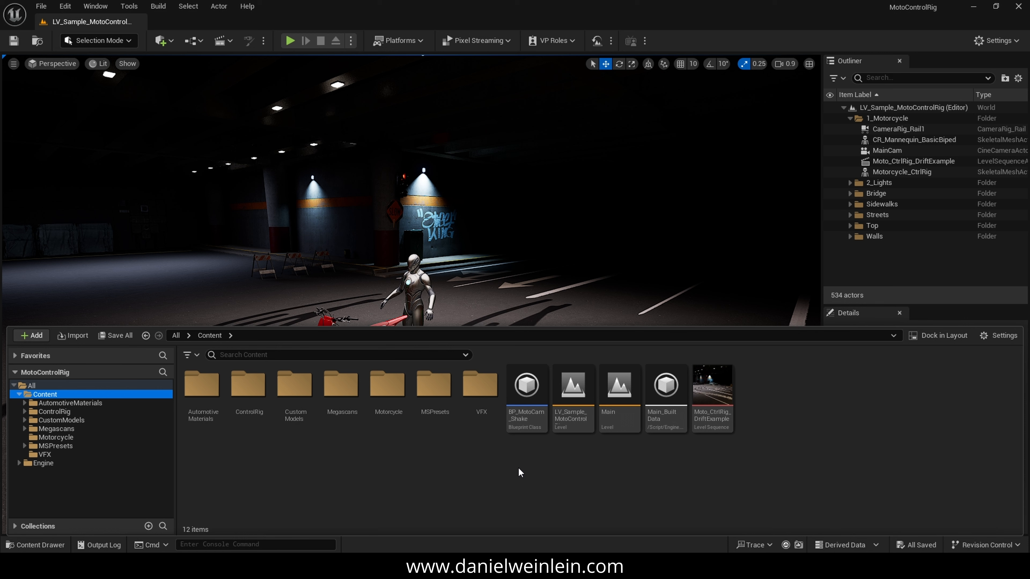
Step: Open the Moto_CtrlRig_DriftExample level sequence and play part of the drift animation
click(713, 388)
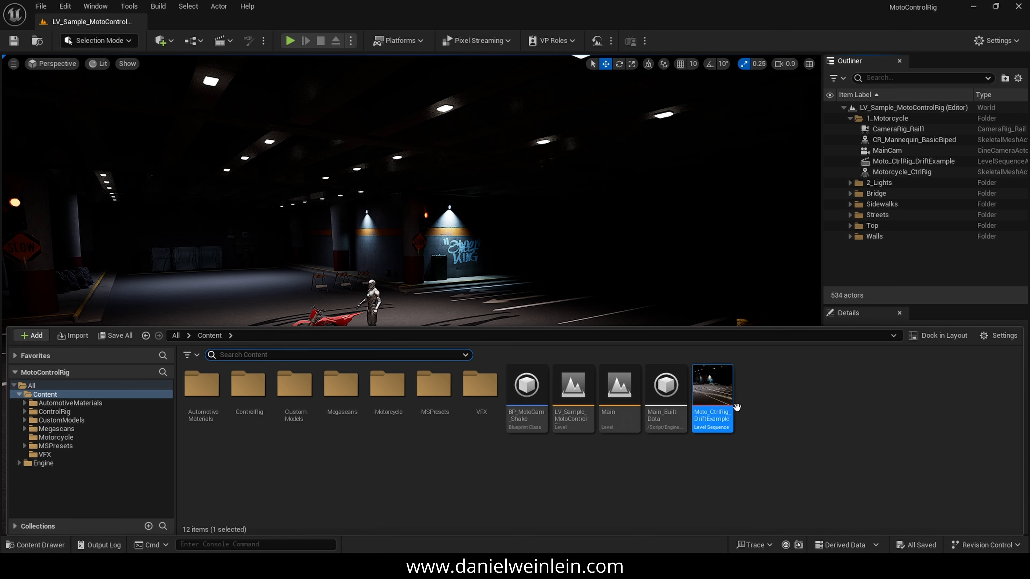
double_click(714, 390)
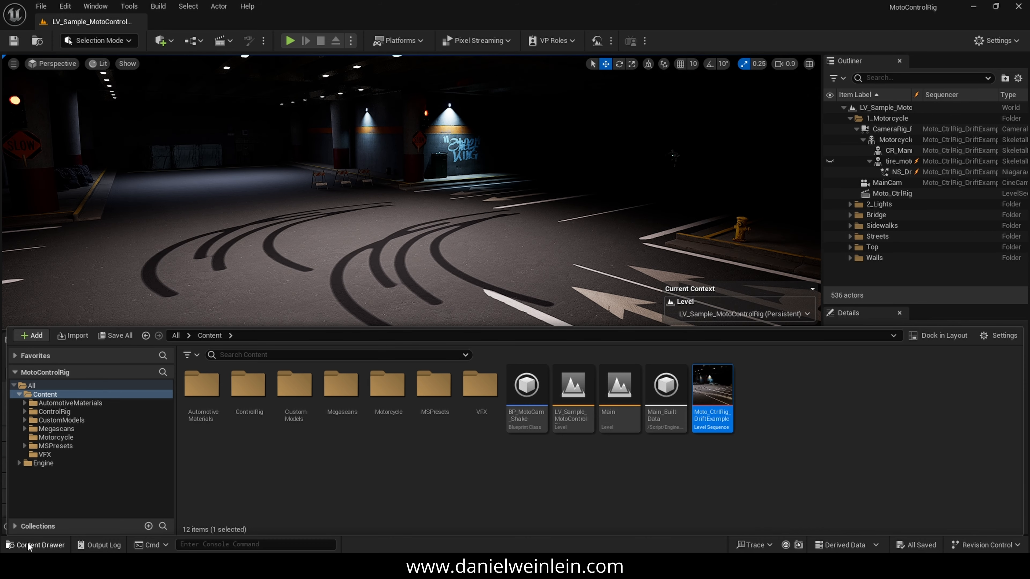
click(129, 526)
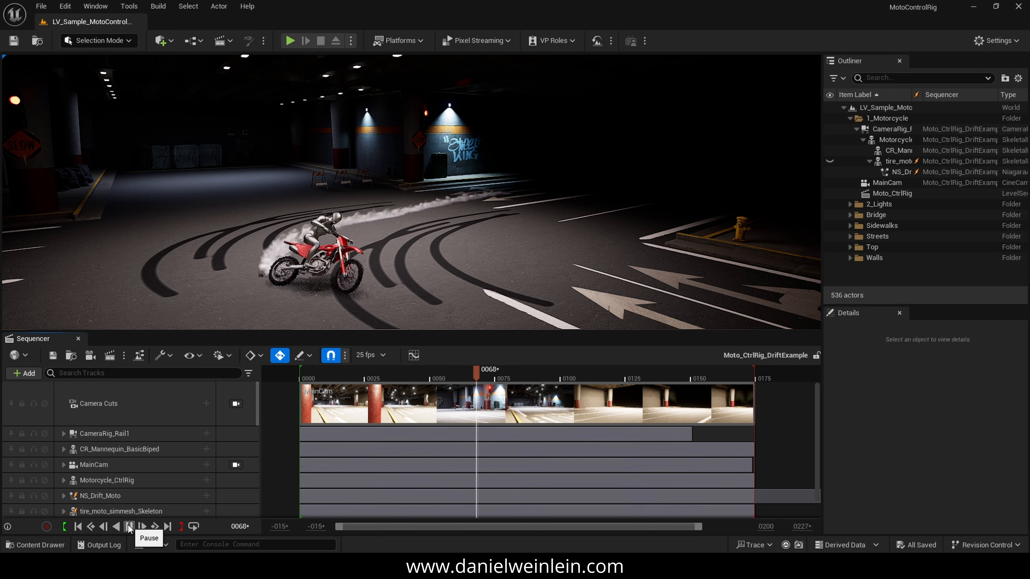
click(129, 526)
Step: Scrub the sequence to frame 92 and examine the rider's hands on the handlebars up close
right_drag(213, 172, 229, 195)
key(d)
scroll(336, 198, up, 3)
key(s)
scroll(298, 242, down, 5)
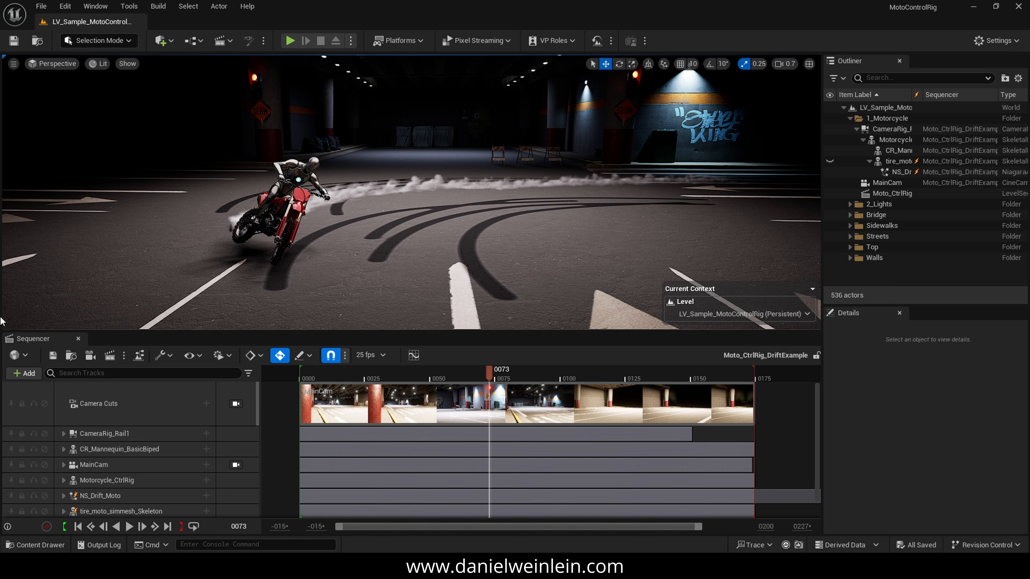
drag(490, 377, 540, 377)
mouse_move(412, 192)
right_down()
mouse_move(304, 194)
mouse_move(410, 205)
right_up()
scroll(411, 192, down, 1)
right_drag(544, 169, 607, 169)
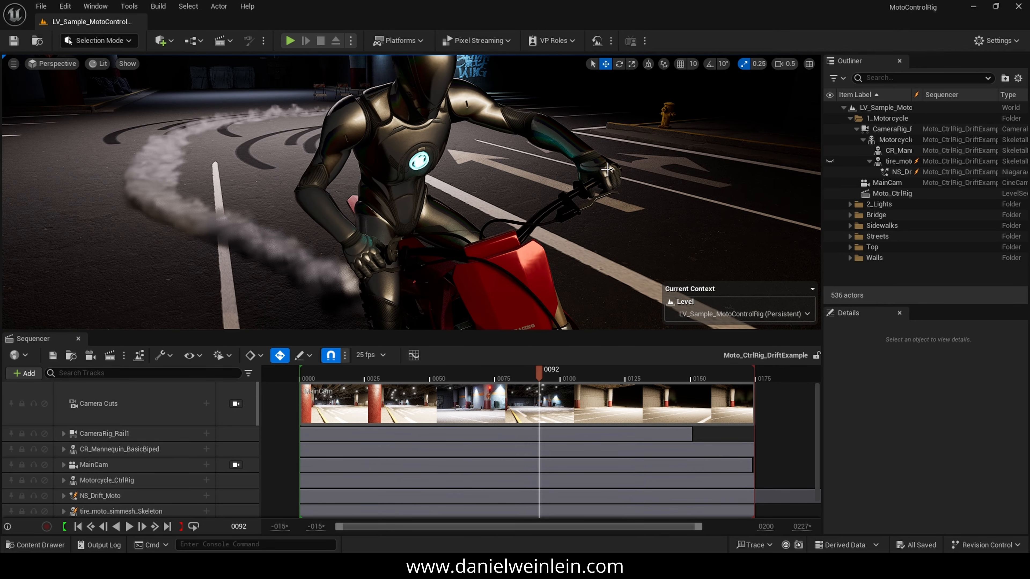
right_drag(429, 242, 390, 240)
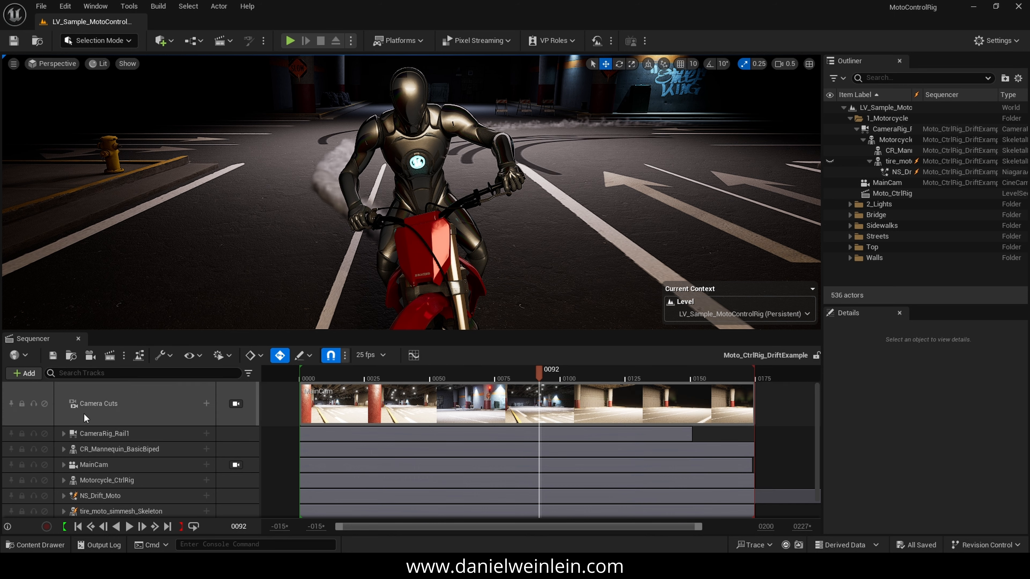
Step: Open the Motorcycle_Skeleton asset from the project's Motorcycle folder
click(20, 547)
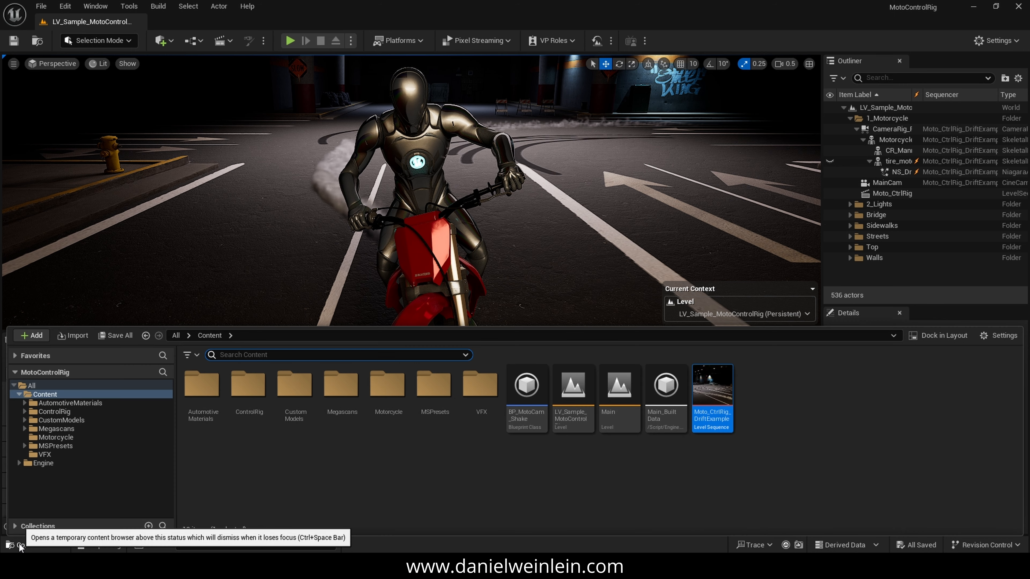
click(567, 462)
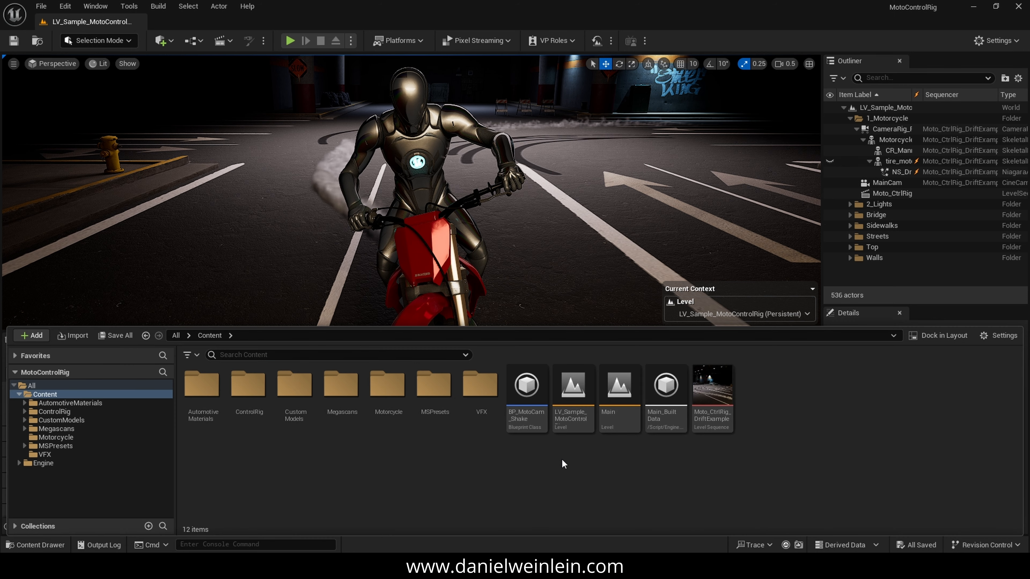
click(51, 439)
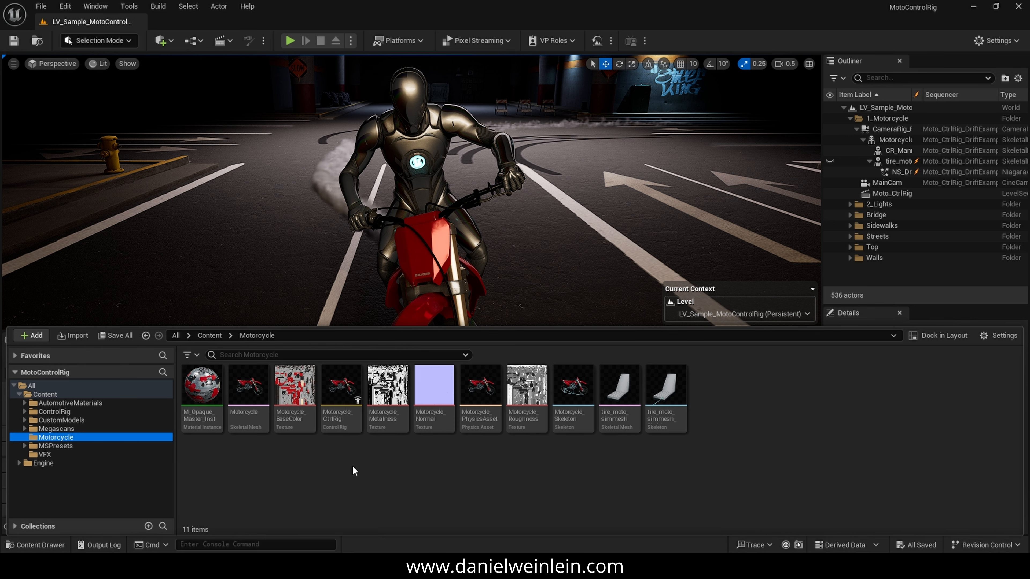
double_click(572, 393)
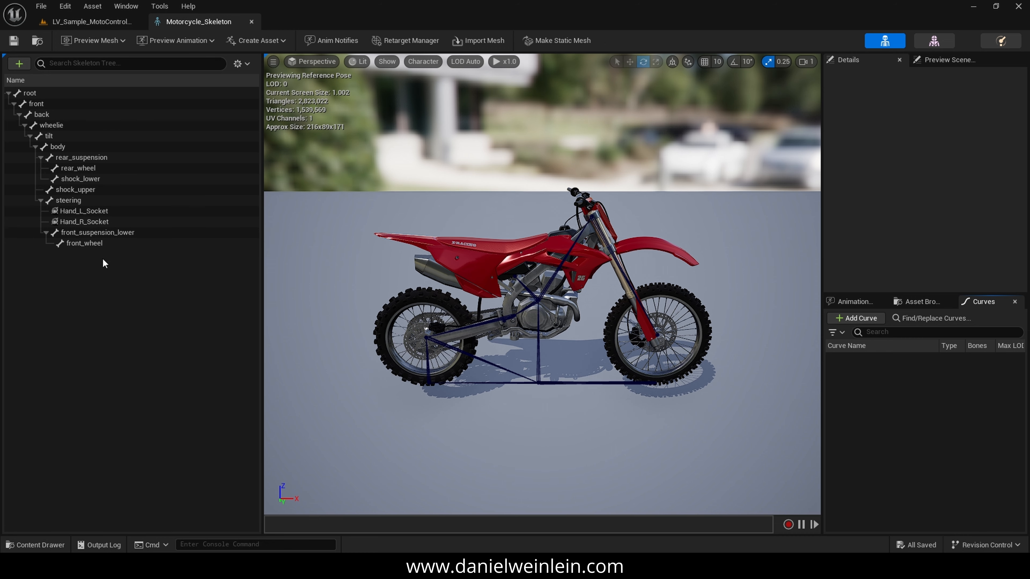
Step: Examine the placement of Hand_L_Socket and Hand_R_Socket on the motorcycle's handlebar grips
click(90, 212)
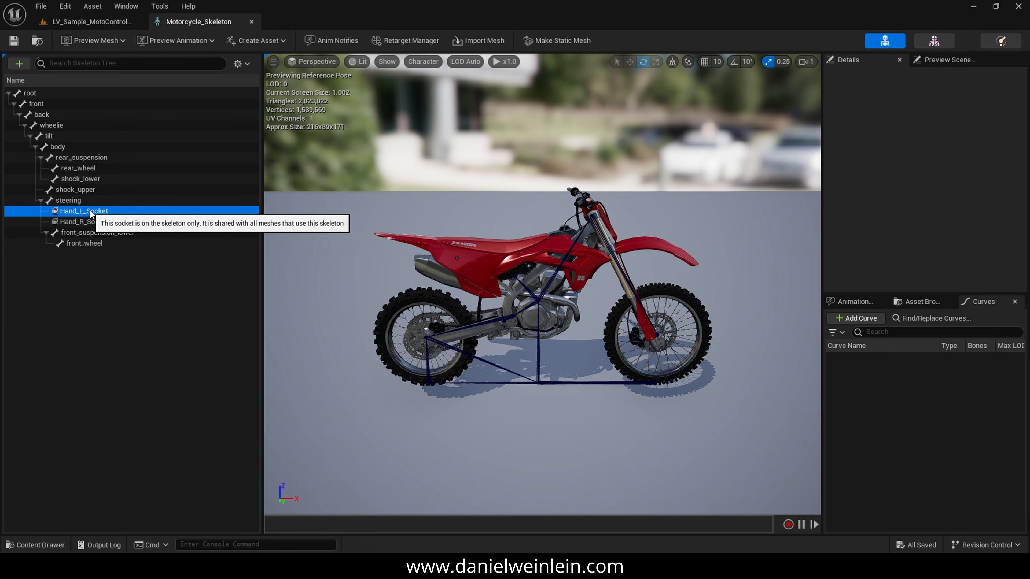
right_drag(578, 209, 729, 278)
scroll(648, 266, down, 1)
key(w)
right_drag(530, 224, 532, 224)
key(a)
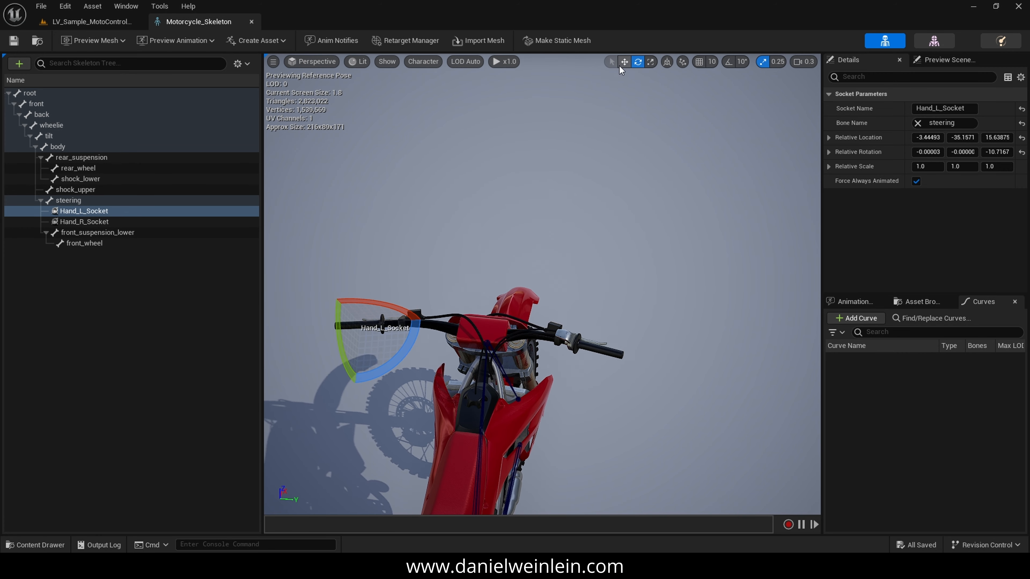
key(w)
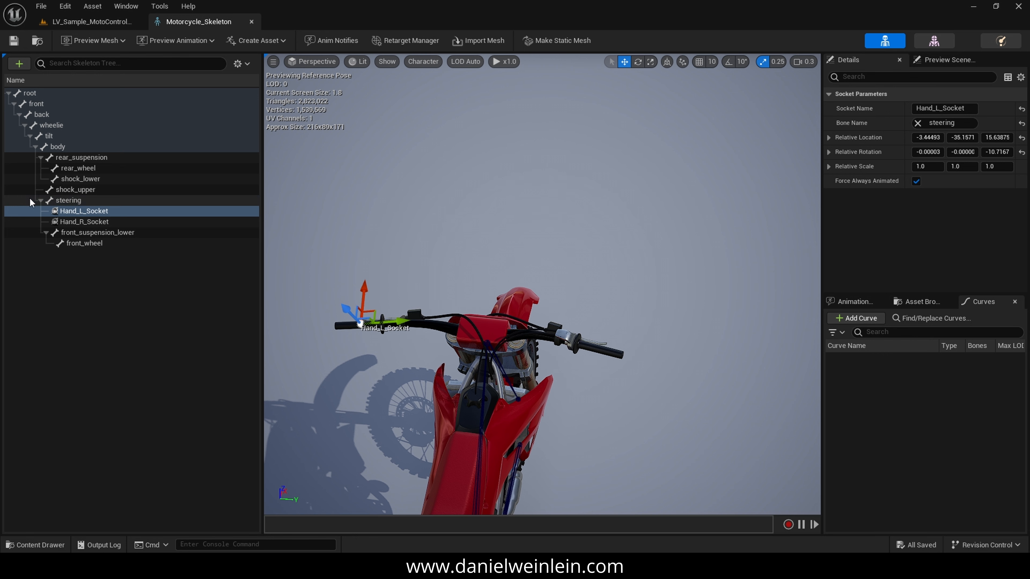
click(81, 223)
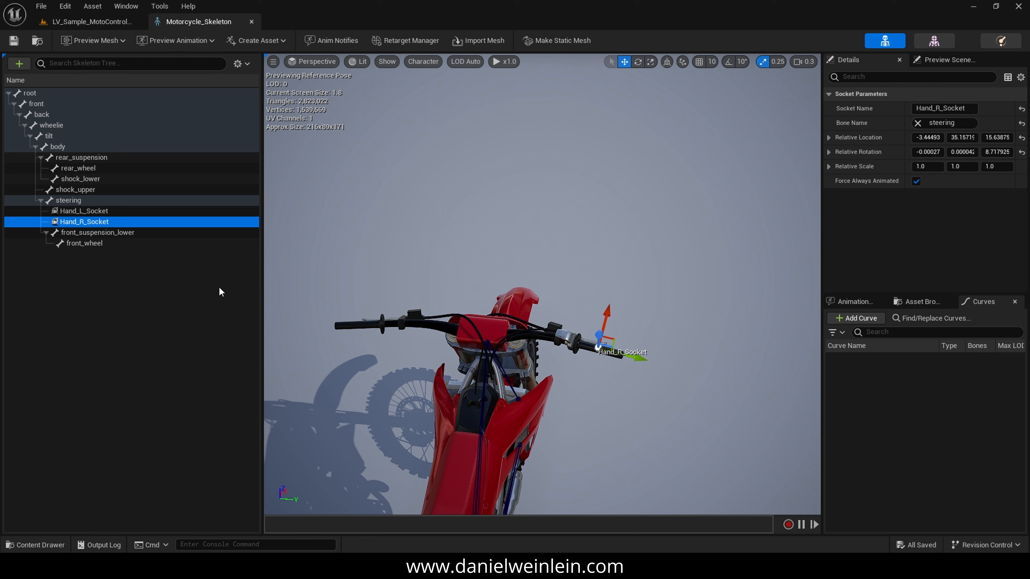
Step: Add a new socket to the rear_wheel bone of the motorcycle skeleton
click(19, 63)
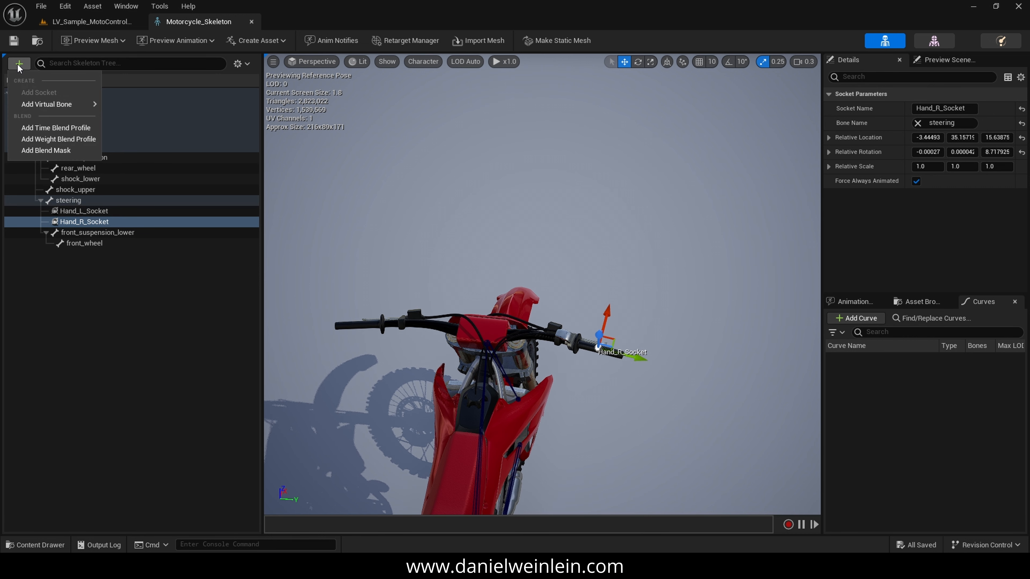
click(121, 305)
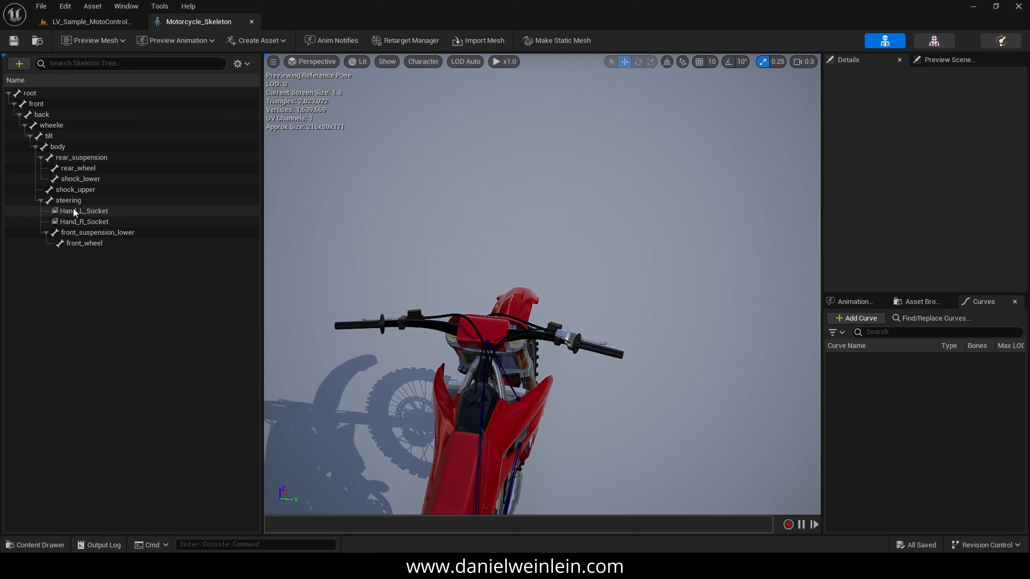
click(81, 168)
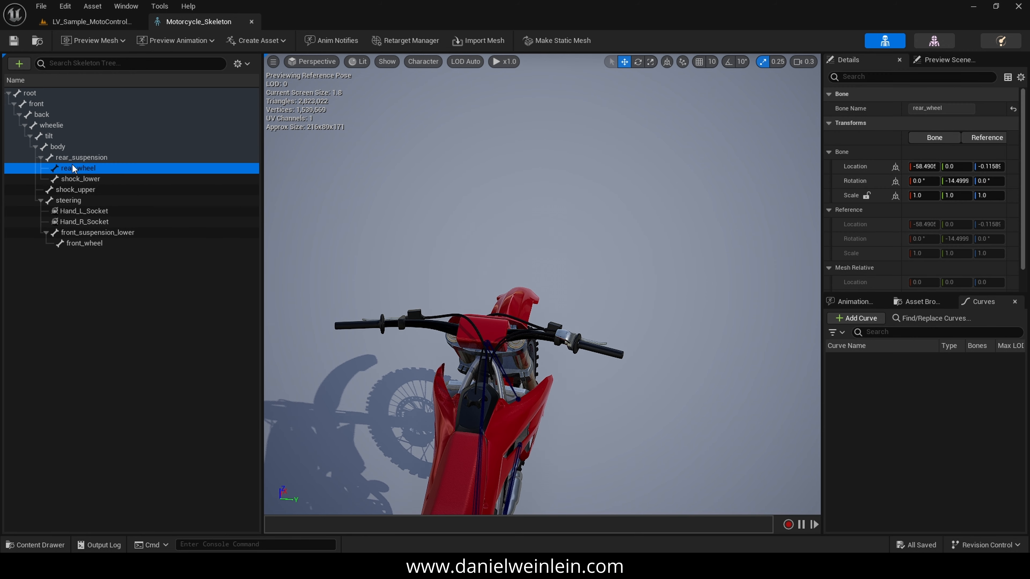
click(20, 64)
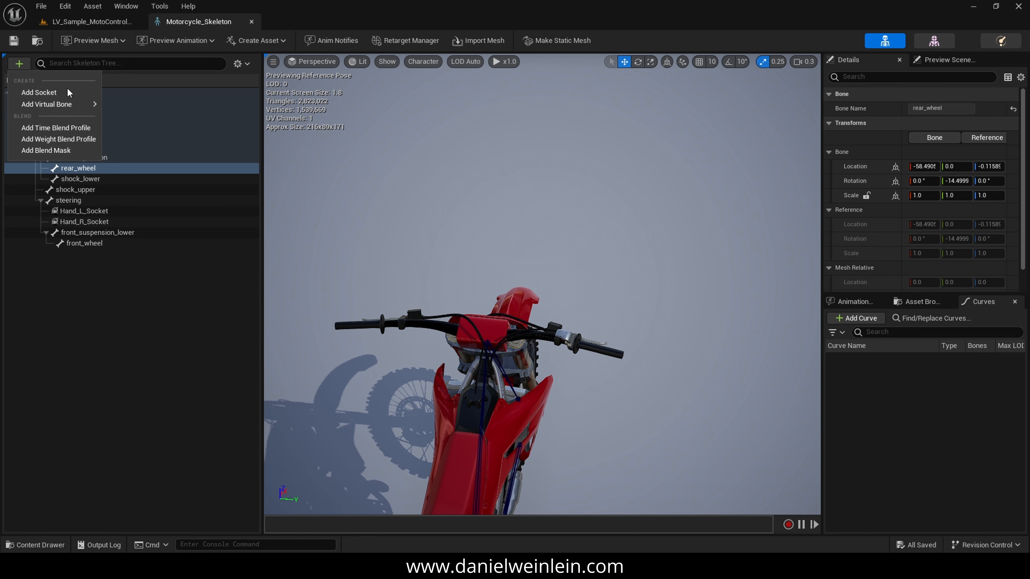
click(40, 92)
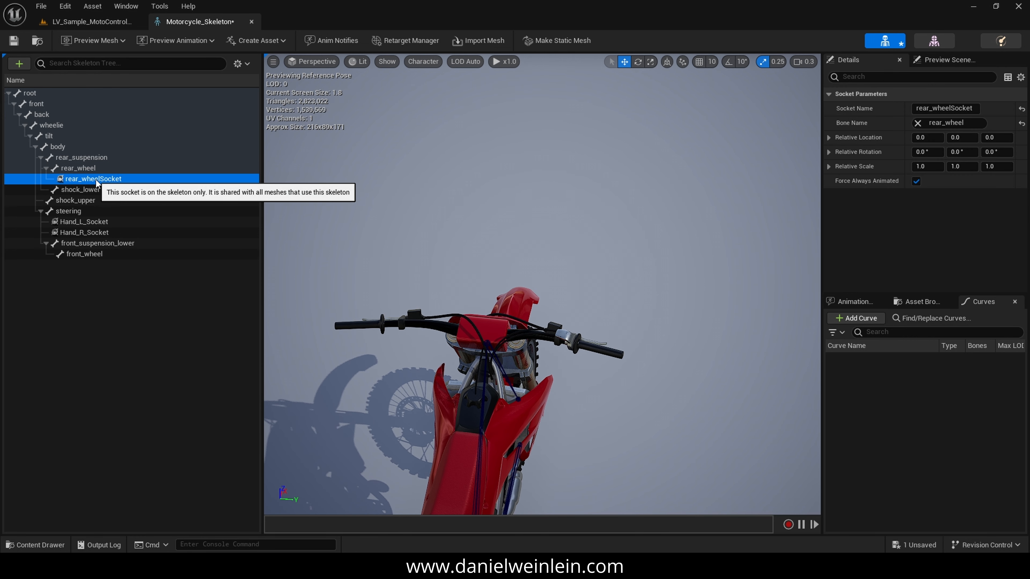
Step: Move the new rear wheel socket to about X 86.5, Z 71.3 near the front of the seat and save the skeleton
key(d)
right_drag(588, 276, 410, 270)
scroll(587, 276, up, 2)
drag(513, 319, 606, 187)
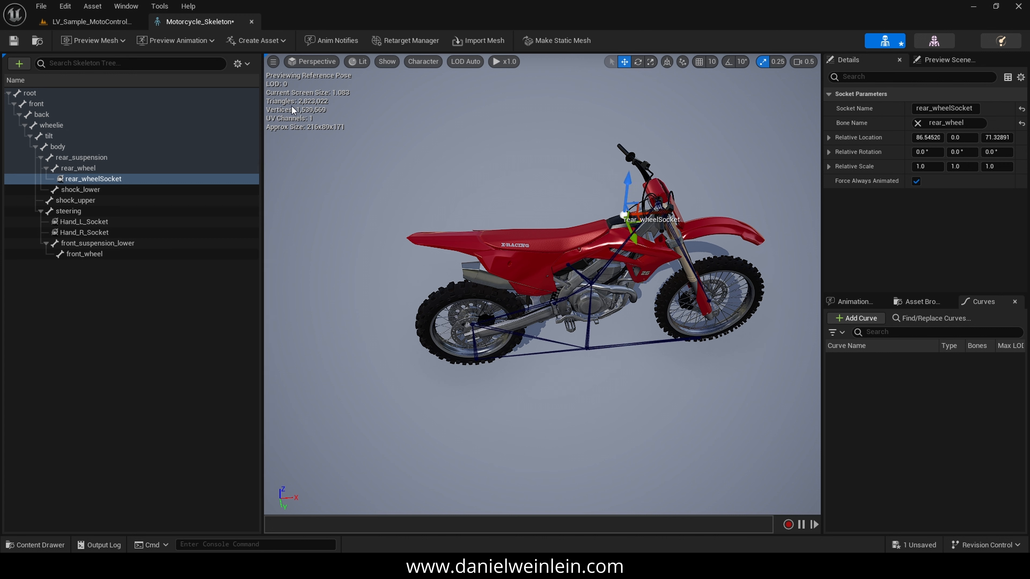
click(13, 42)
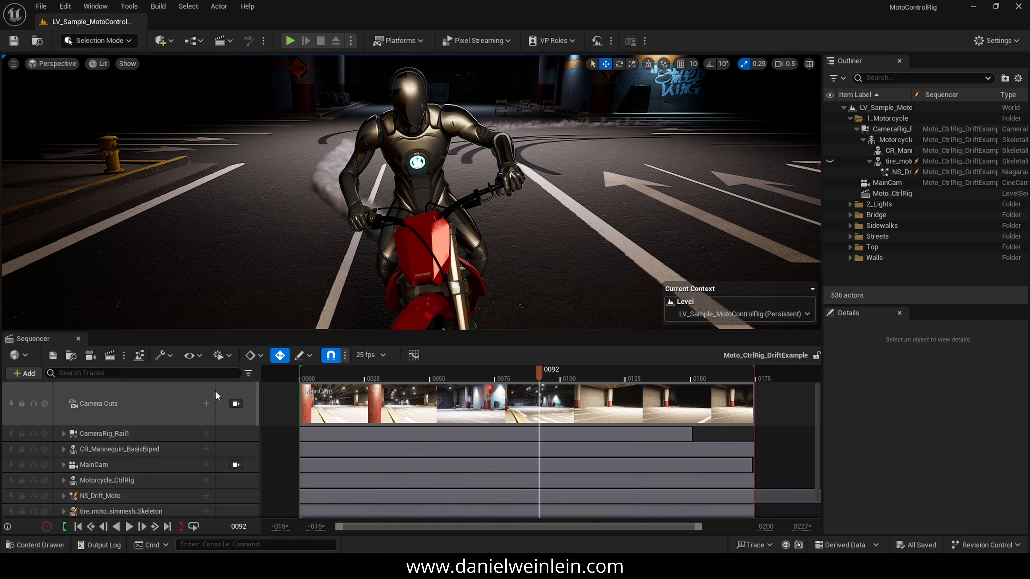
Step: Switch the level editor to Animation mode and select the mannequin's arm_l_ik_ctrl control at the left hand
click(99, 40)
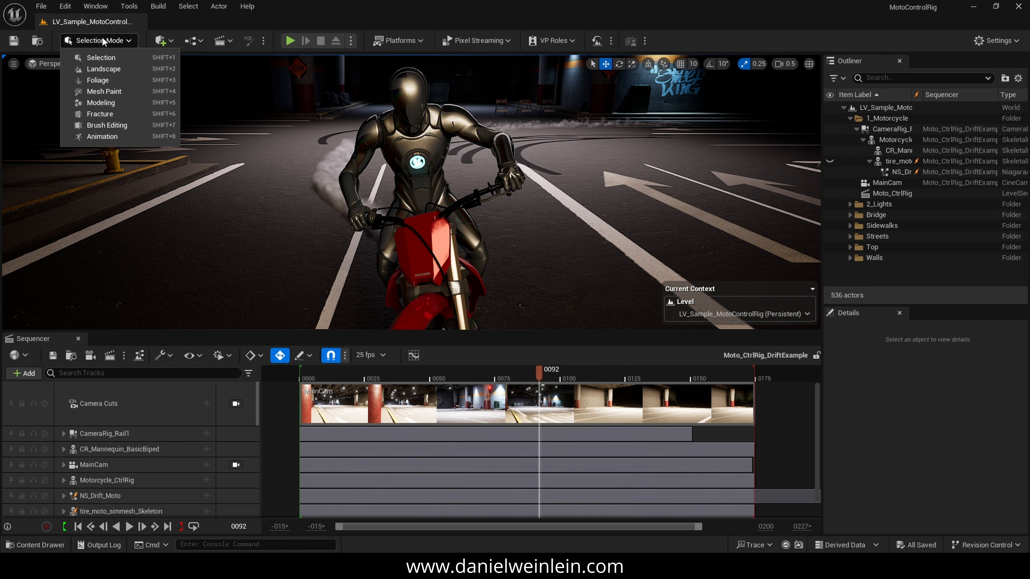
click(96, 138)
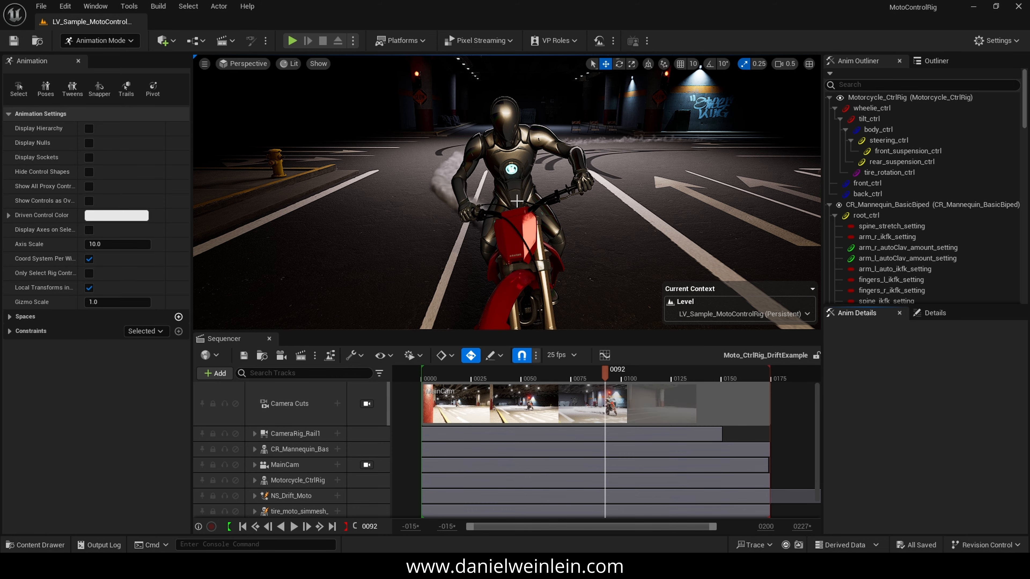
right_drag(512, 189, 440, 190)
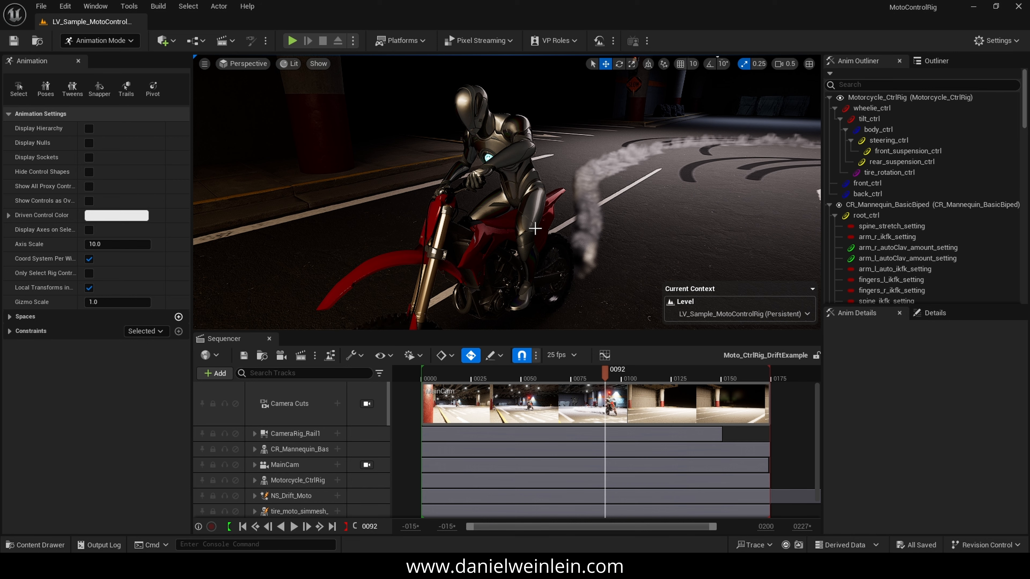
right_drag(502, 208, 470, 173)
key(g)
key(w)
scroll(459, 200, down, 2)
scroll(458, 182, down, 1)
click(463, 171)
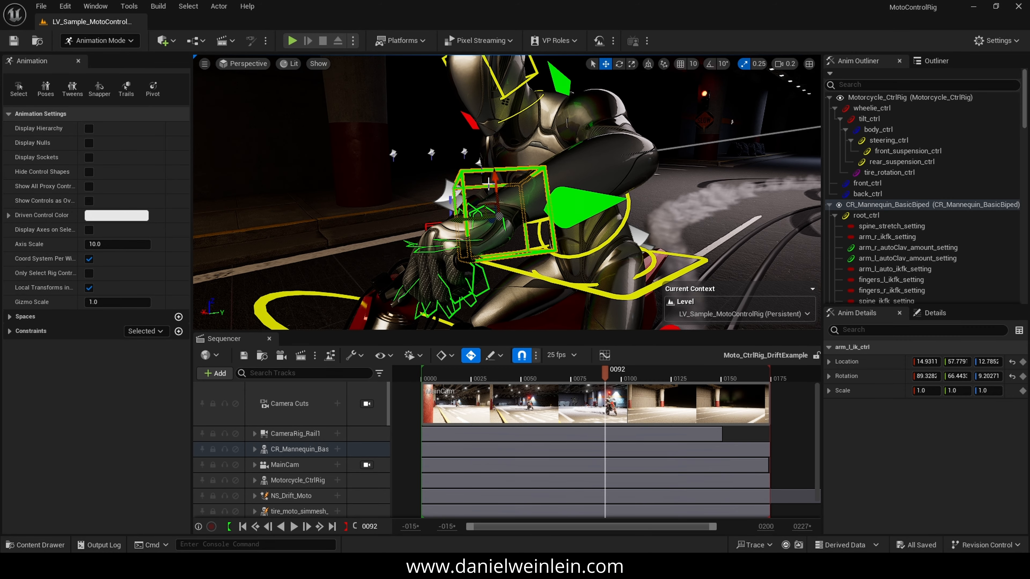
Step: Start a Parent constraint for arm_l_ik_ctrl and inspect the sockets and bones available on Motorcycle_CtrlRig, without creating it
click(9, 332)
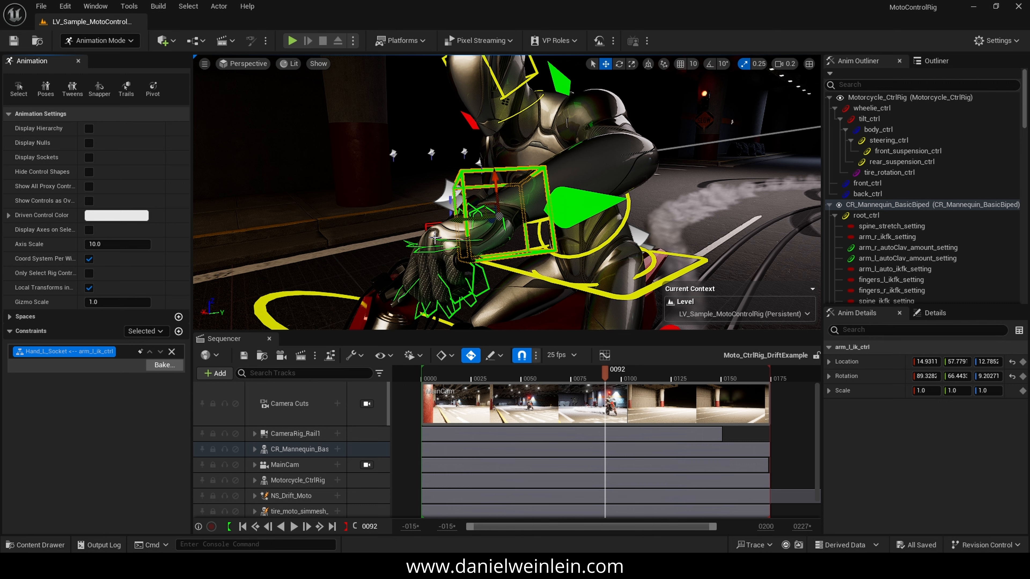
click(178, 331)
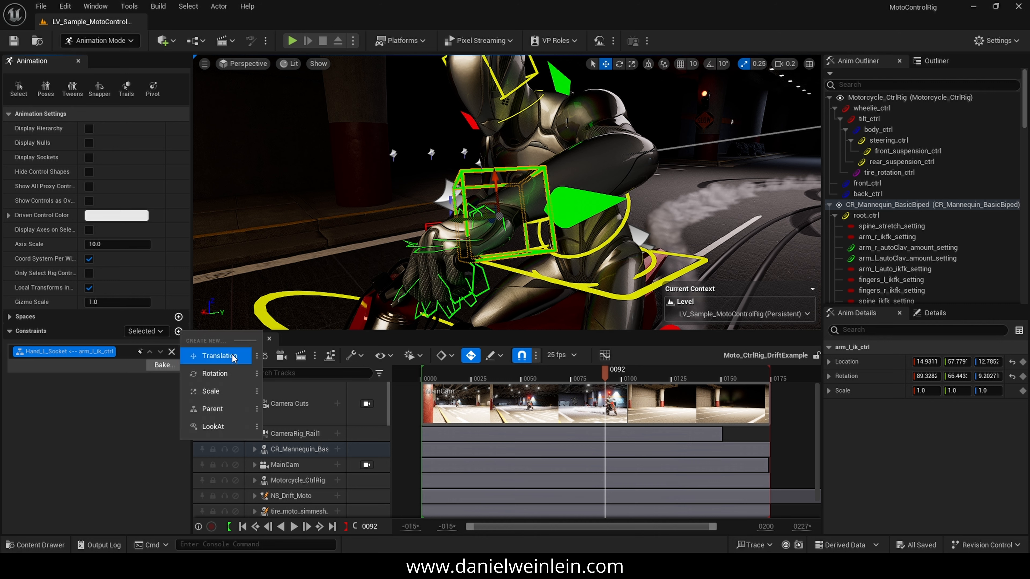
click(207, 410)
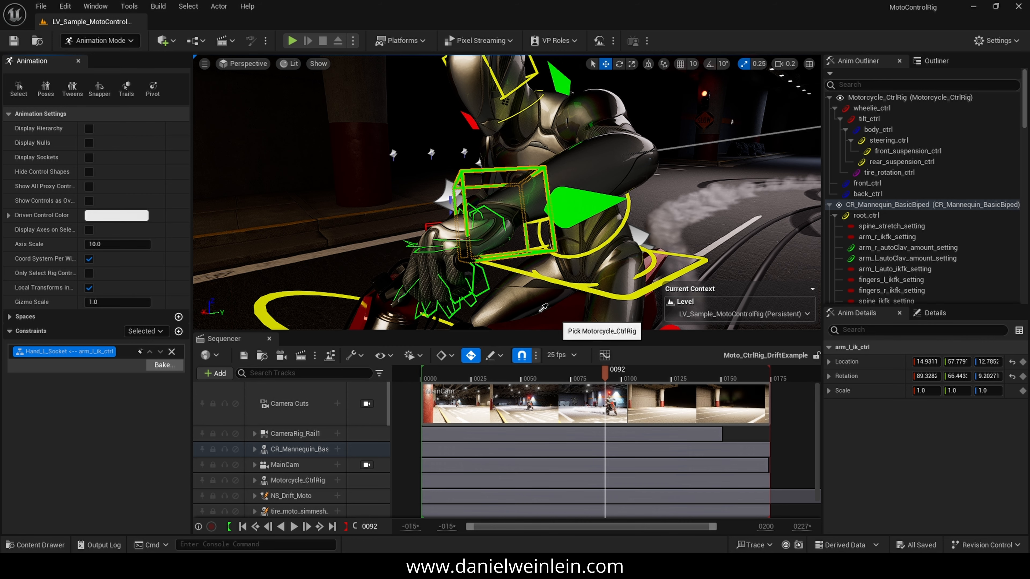
right_drag(548, 298, 528, 331)
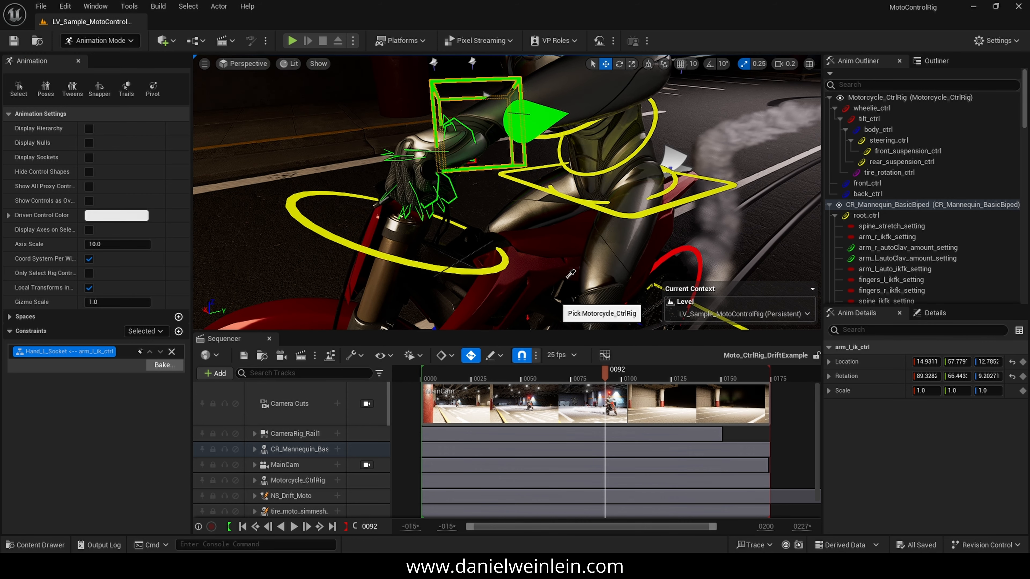
click(516, 263)
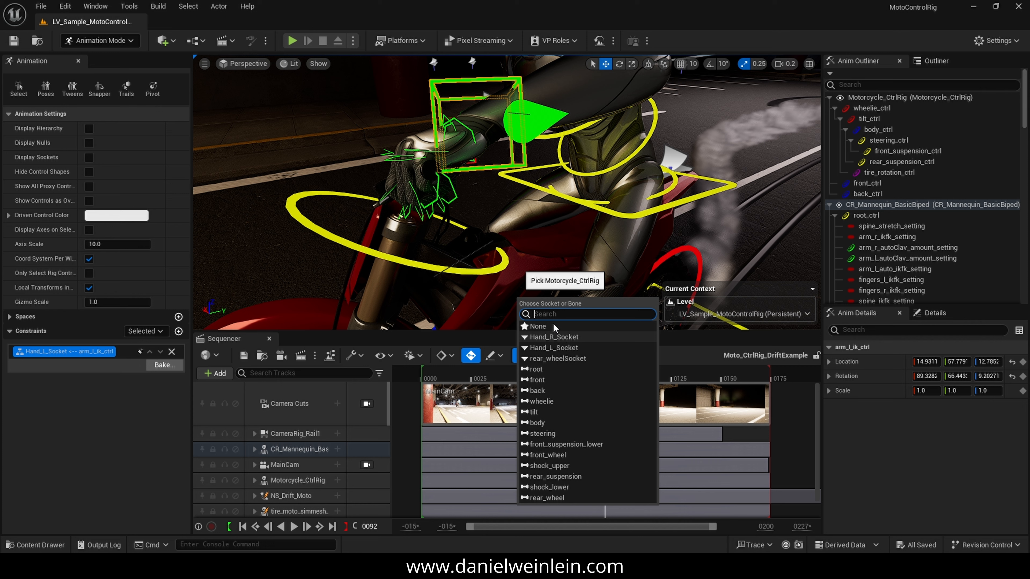
click(135, 405)
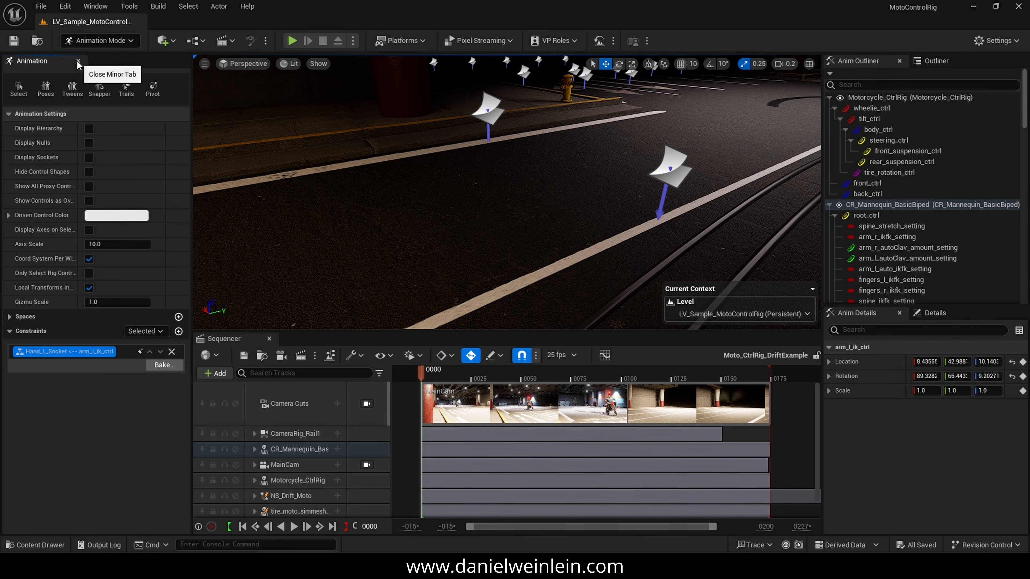
Step: Close the animation tools and the Sequencer, and open the Motorcycle_CtrlRig Control Rig asset from the Motorcycle content folder
click(78, 61)
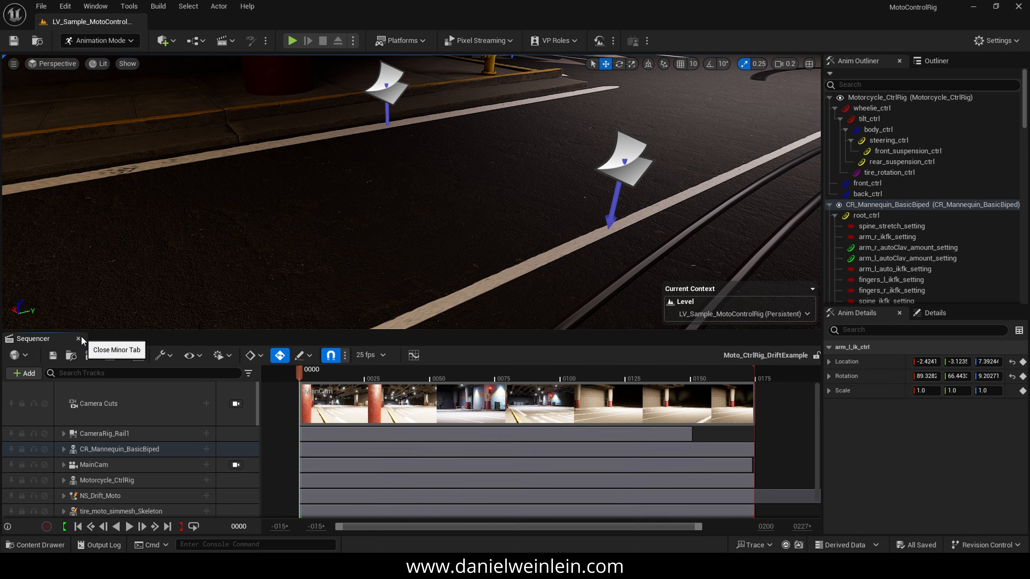
click(79, 338)
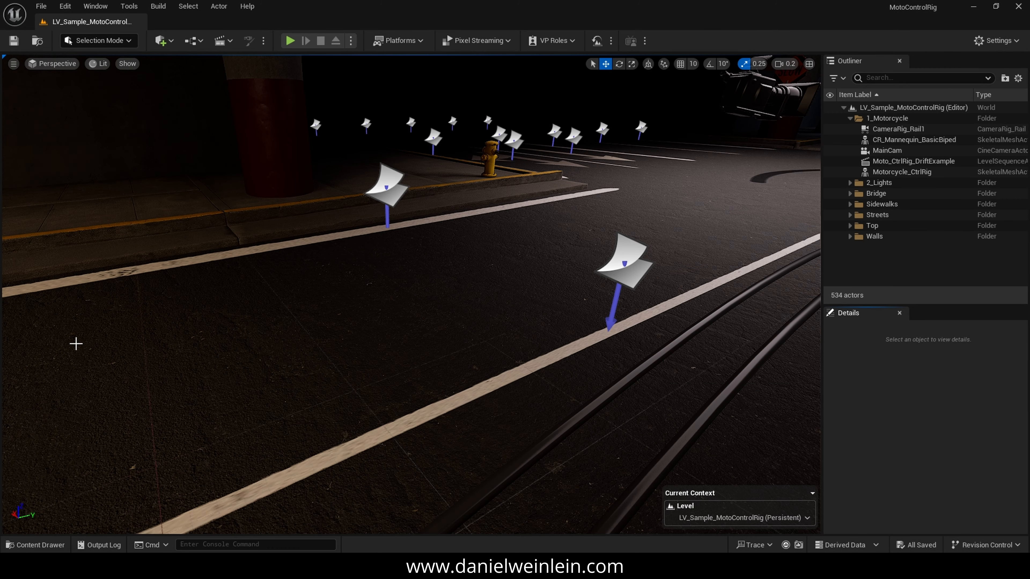
click(38, 543)
click(345, 390)
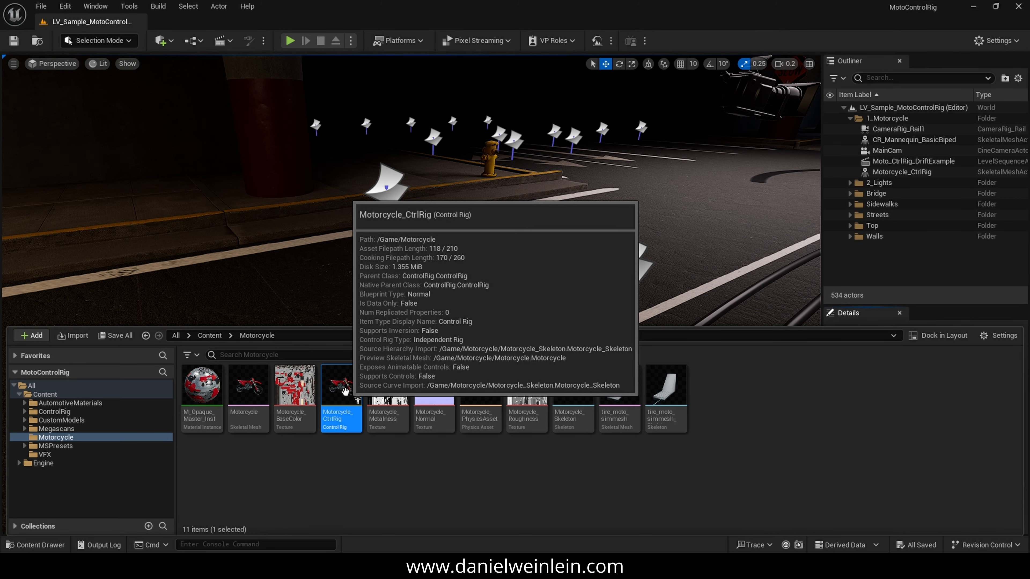
double_click(345, 390)
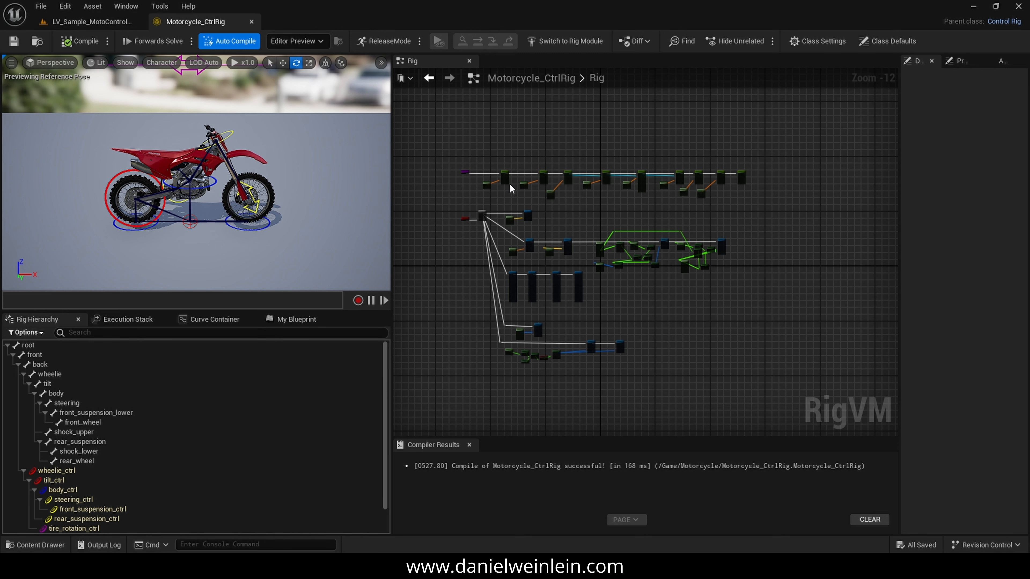
Step: Examine the node layout of the motorcycle's rig graph and collapse the wheelie_ctrl branch in the rig hierarchy
scroll(478, 180, up, 1)
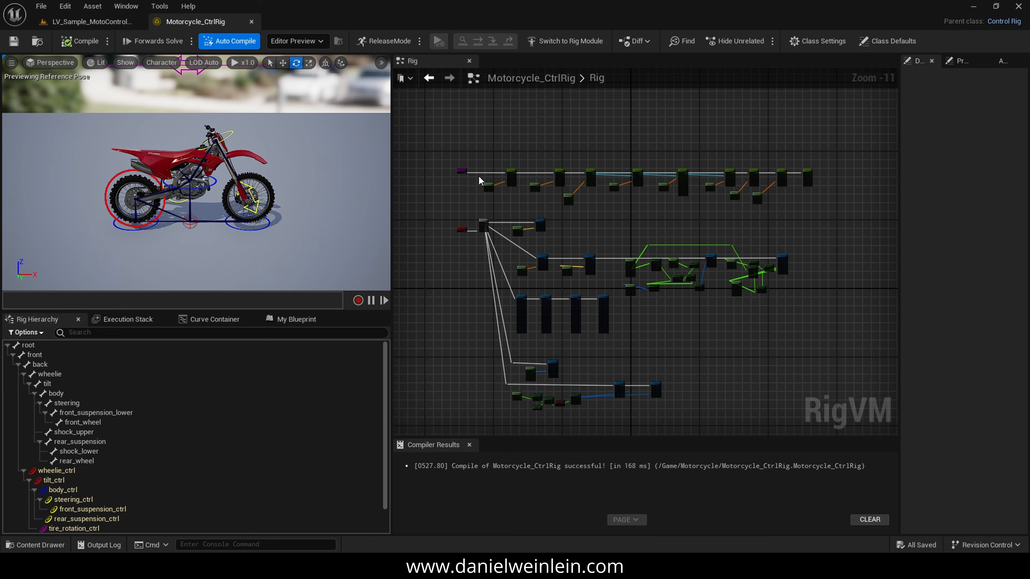
right_drag(476, 197, 501, 178)
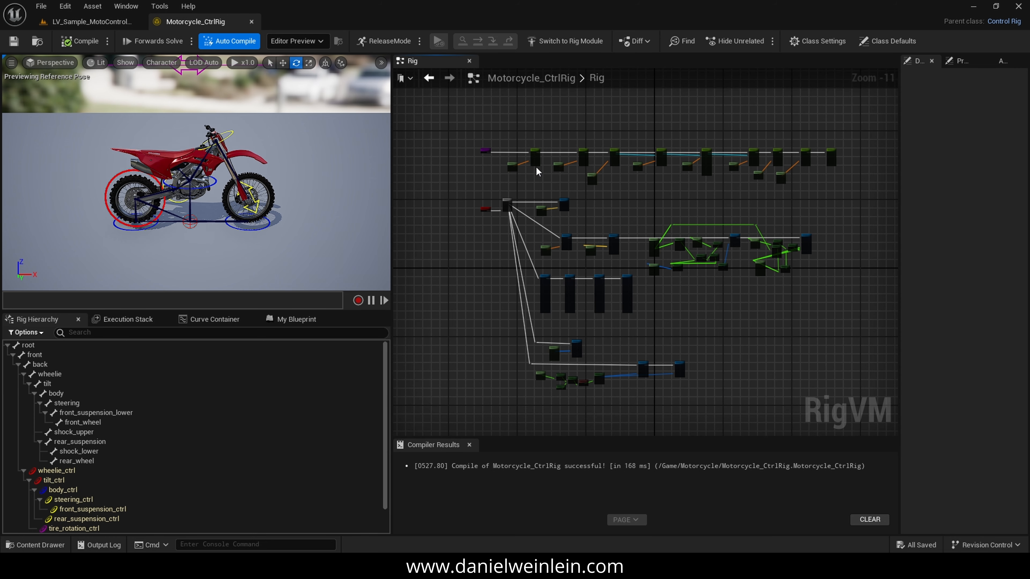
click(24, 471)
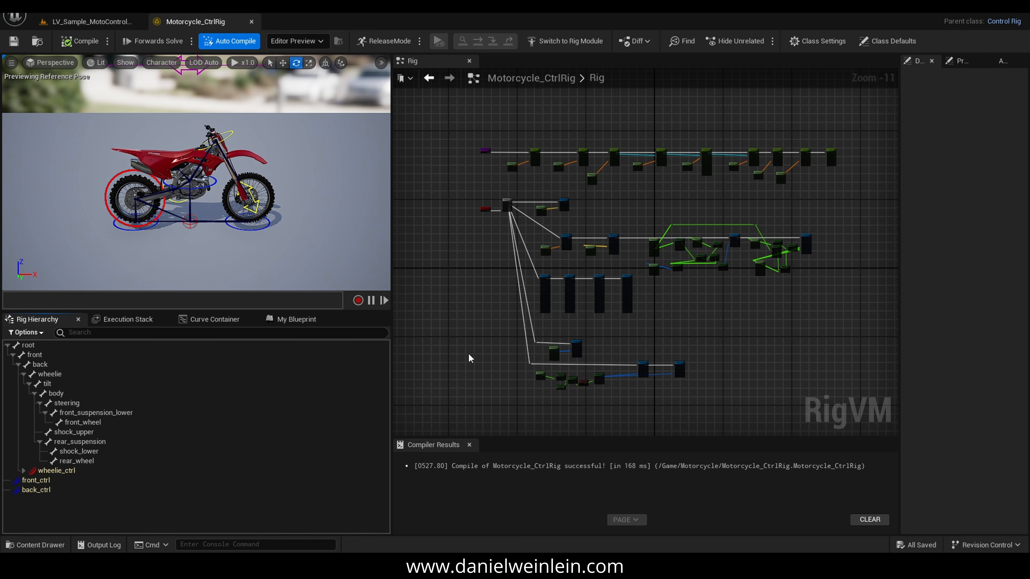
Step: Look through the asset actions available for the Motorcycle skeletal mesh in the project content, and dismiss them
click(39, 544)
click(252, 432)
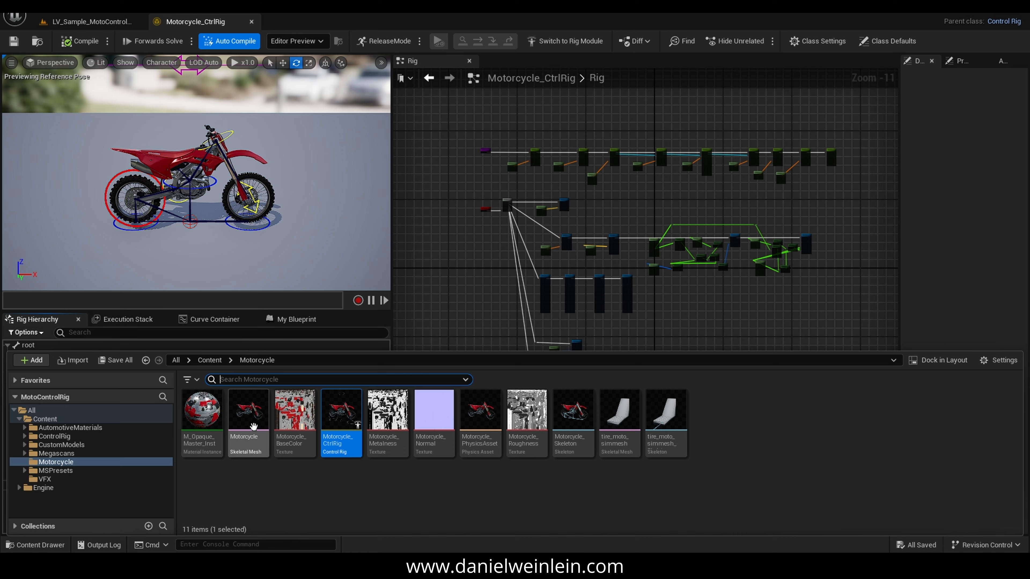
right_click(257, 426)
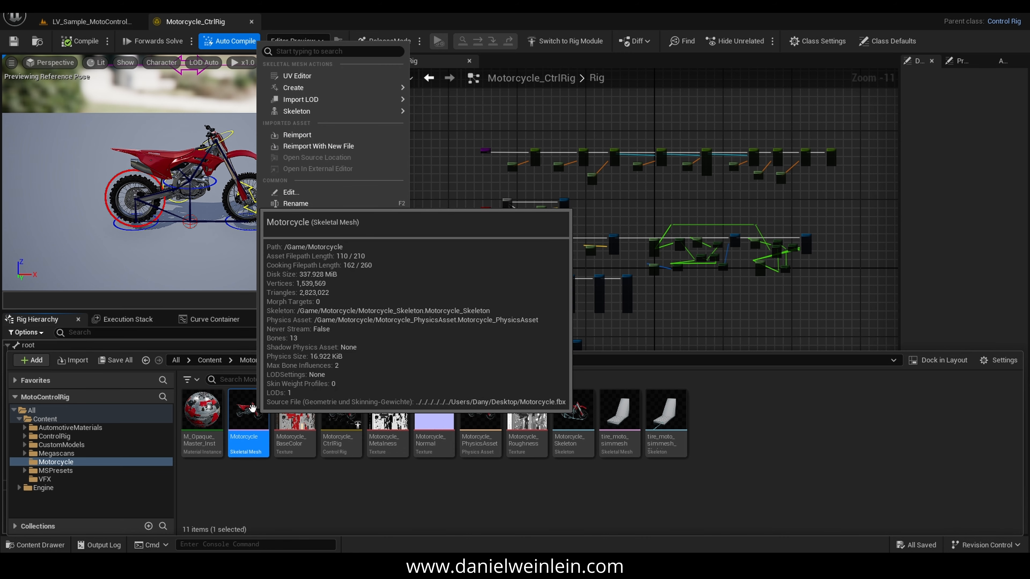
mouse_move(356, 252)
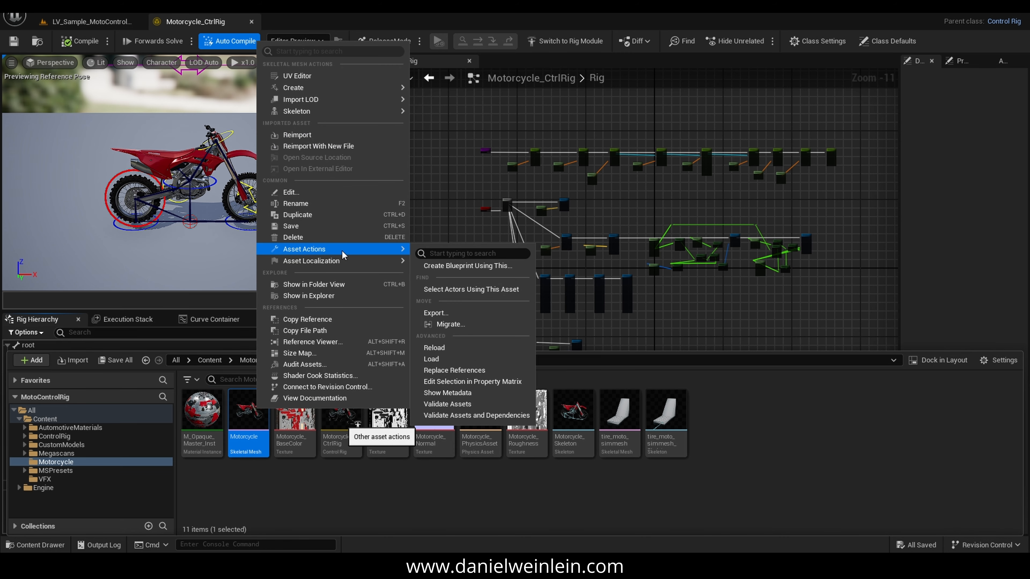
click(774, 454)
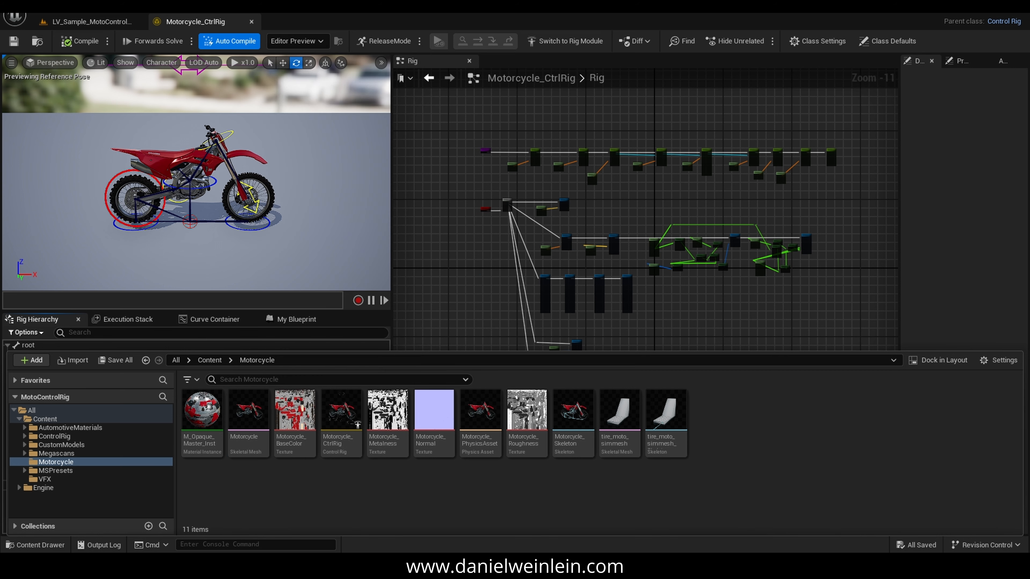